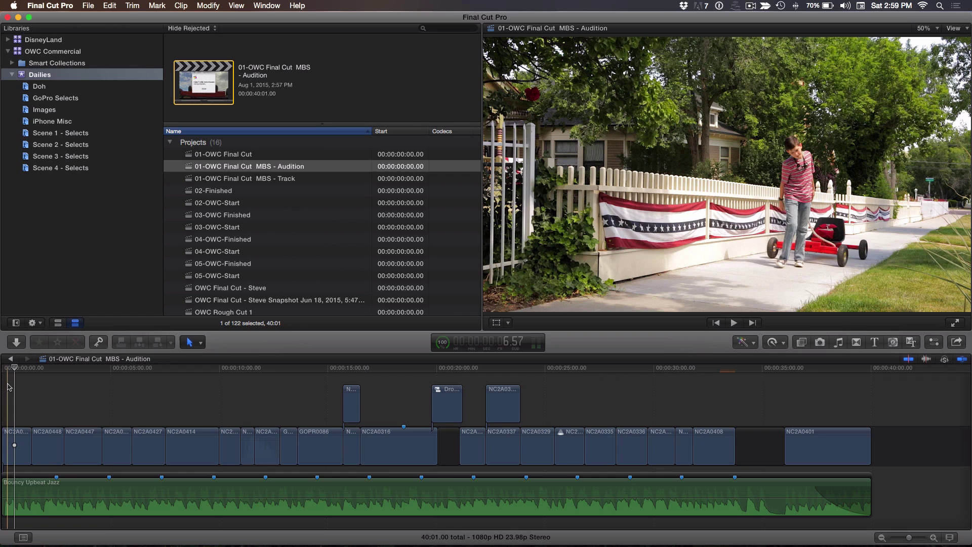
Delete the old NC2A0405 audition from Scene 4 - Selects and preview the NC2A0405 take.
left_click(55, 169)
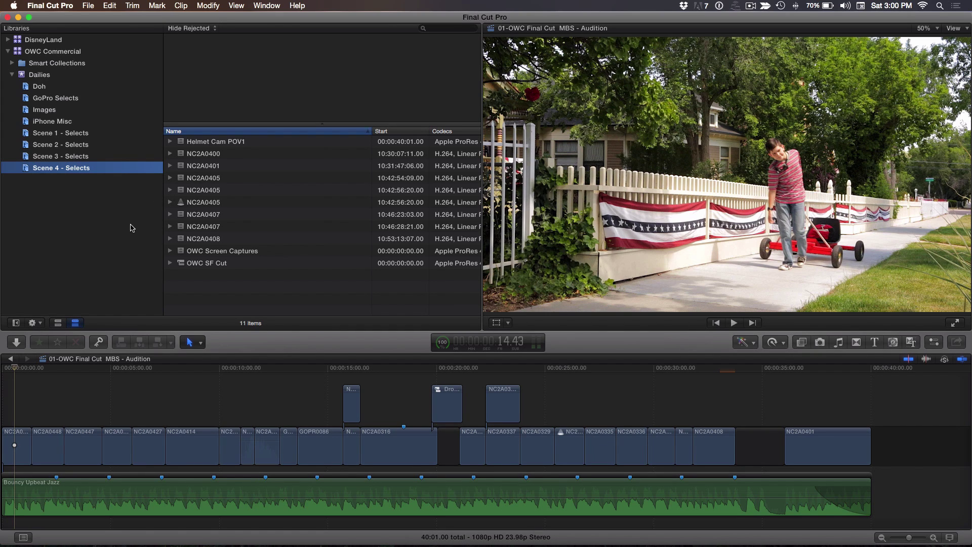
left_click(189, 202)
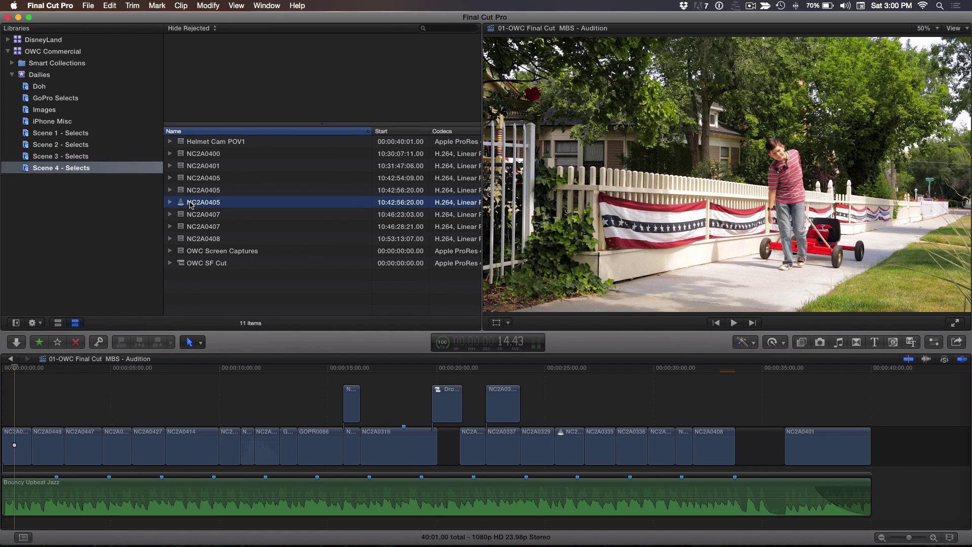
key("Delete")
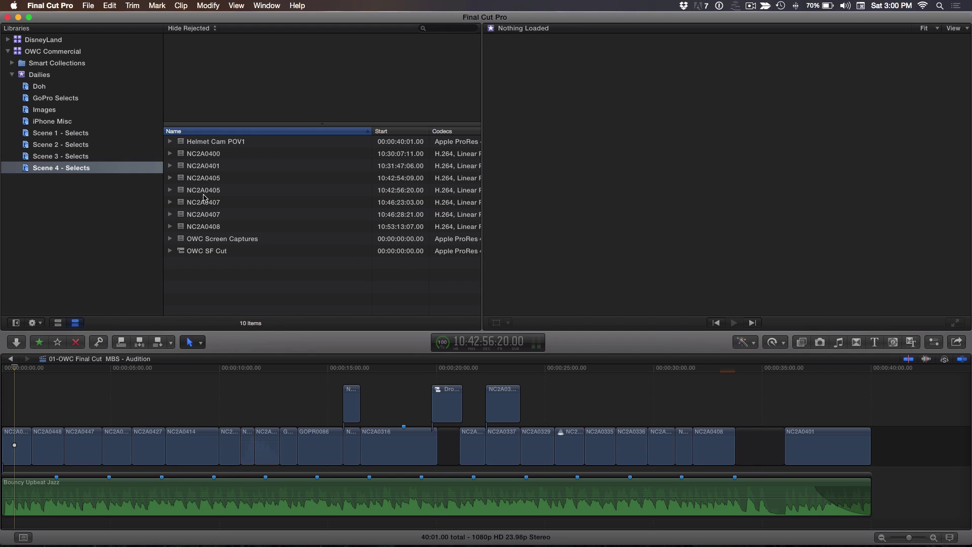
left_click(204, 191)
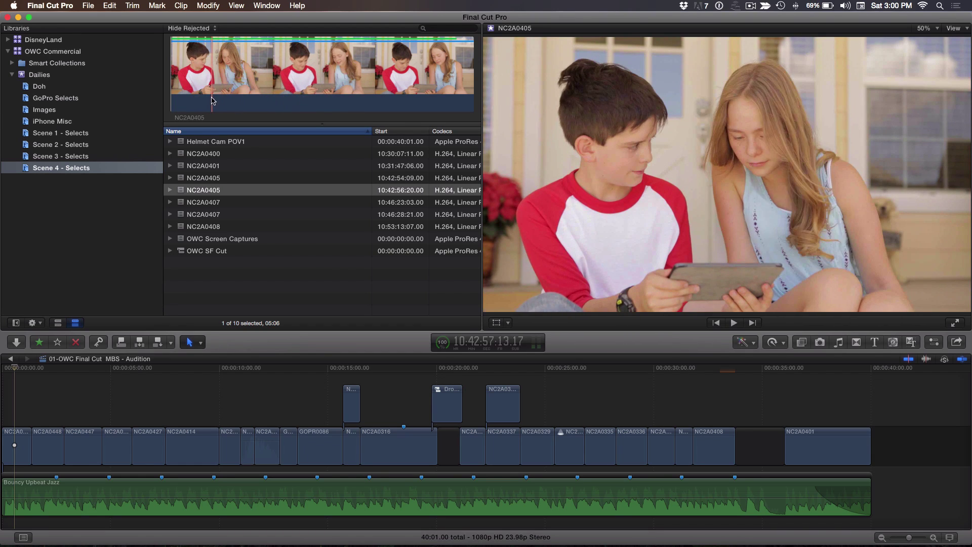
Play through both NC2A0407 takes, then select them together with the NC2A0405 take.
left_click(212, 204)
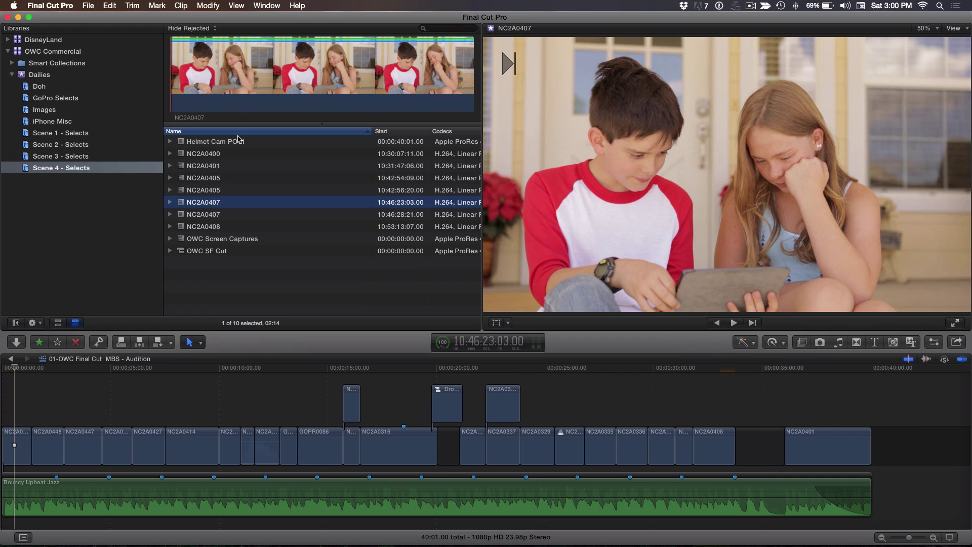
left_click(190, 80)
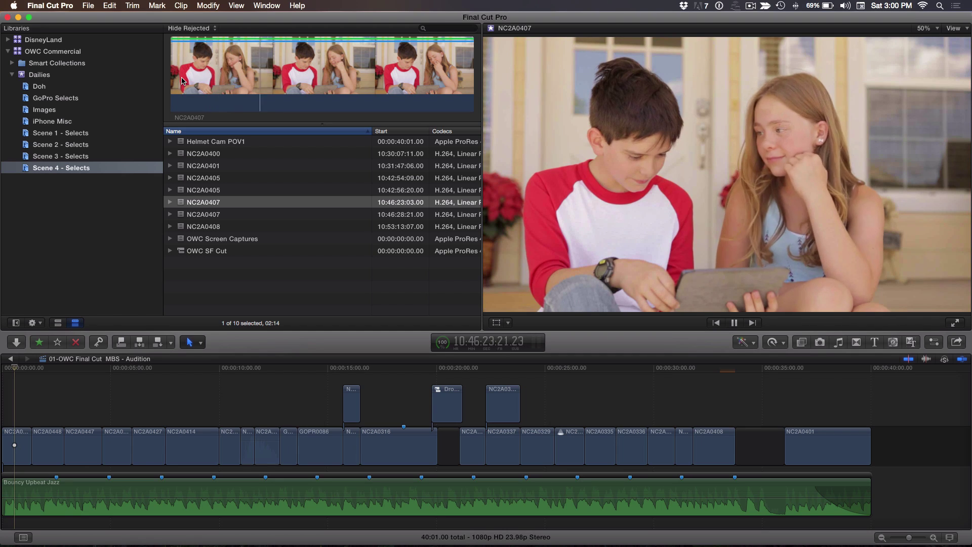
key("space")
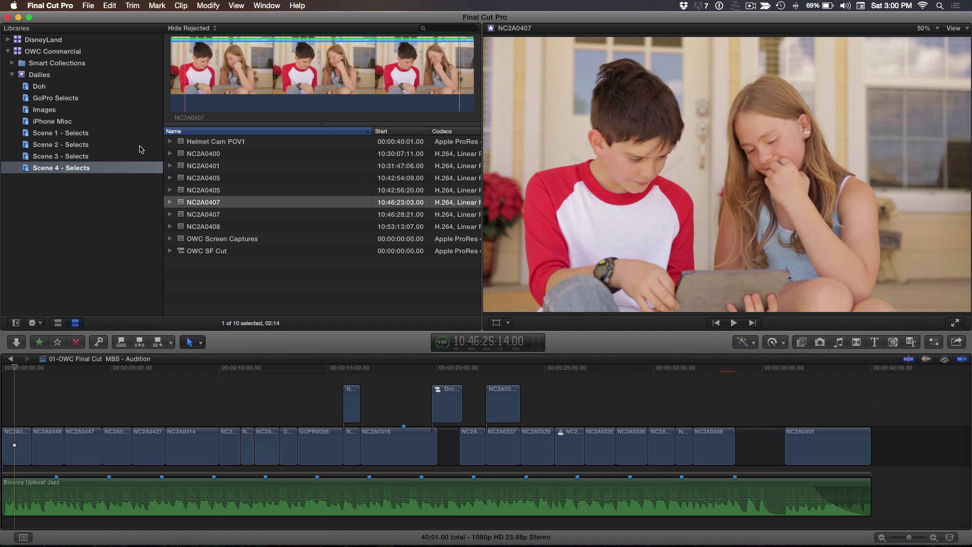
left_click(196, 215)
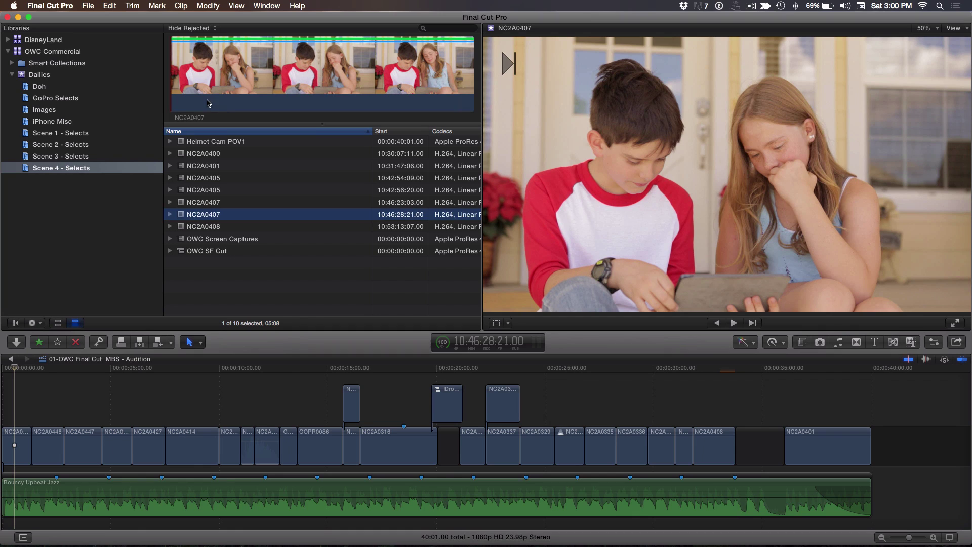
left_click(191, 97)
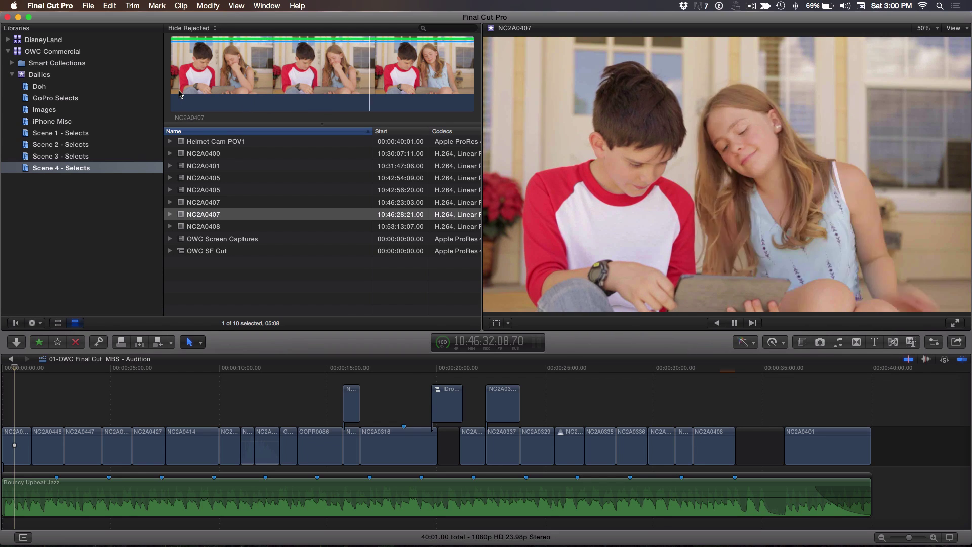
key("space")
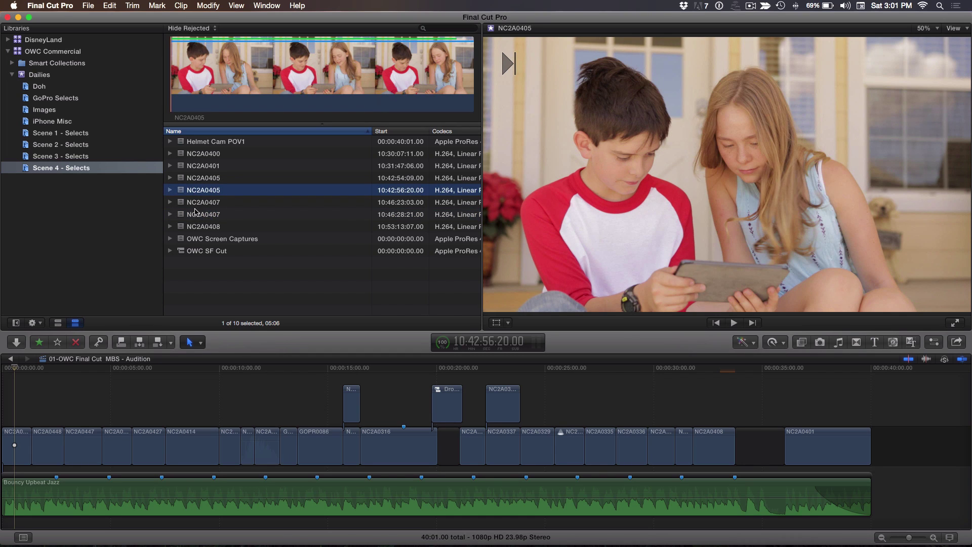
left_click(195, 219, "shift")
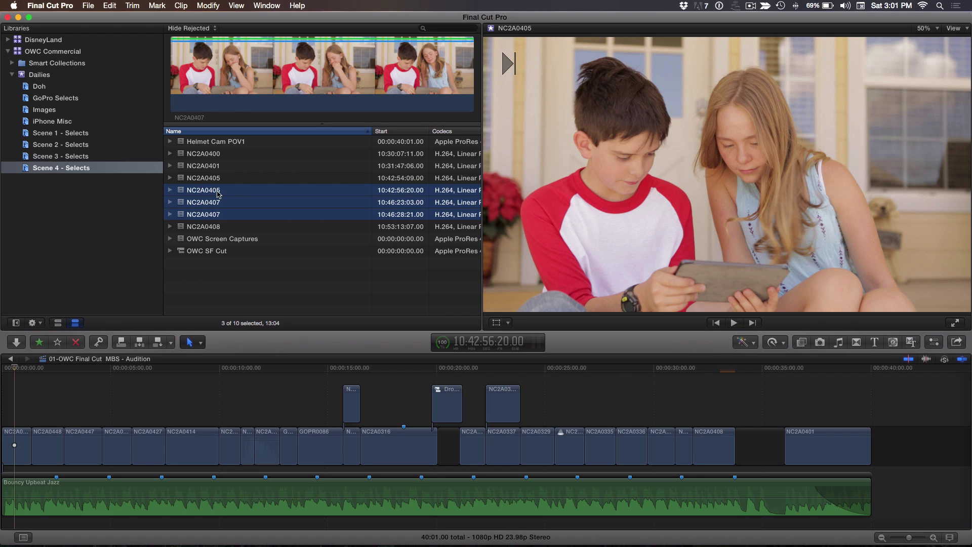
Combine the three selected takes into a new NC2A0407 audition and review its takes.
right_click(235, 193)
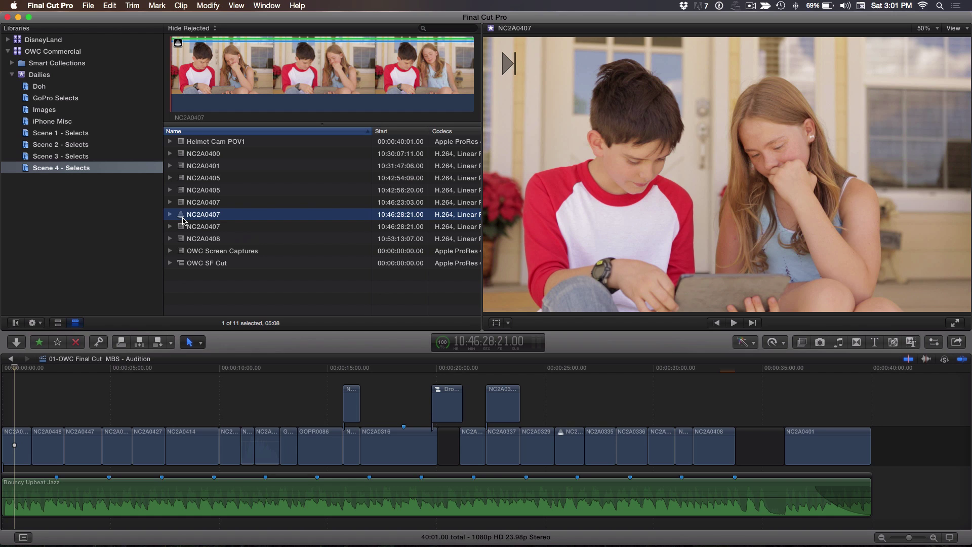
left_click(179, 46)
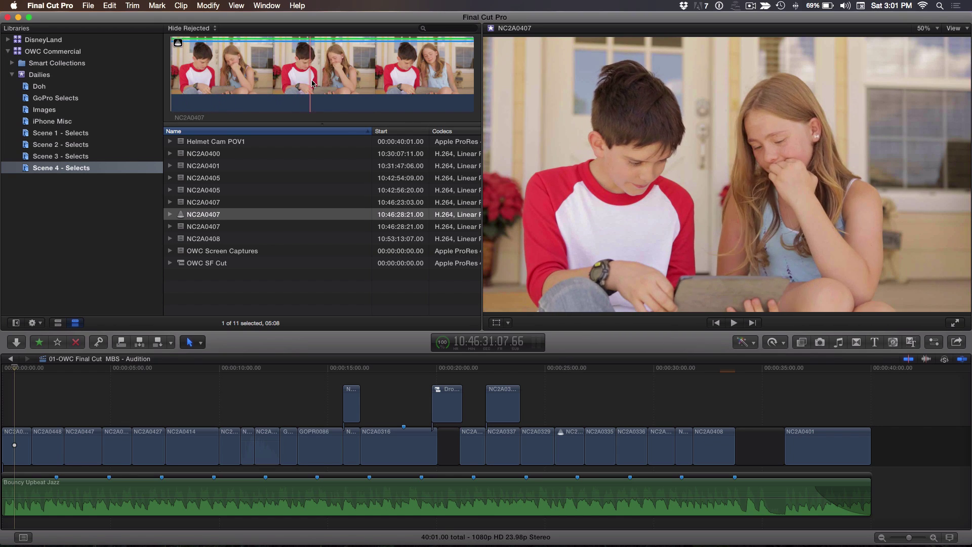
left_click(177, 43)
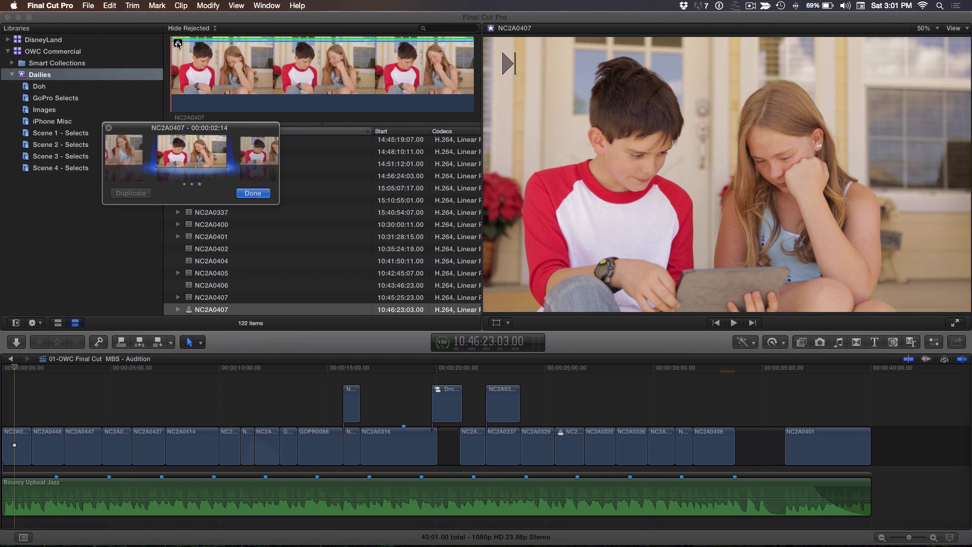
left_click(108, 130)
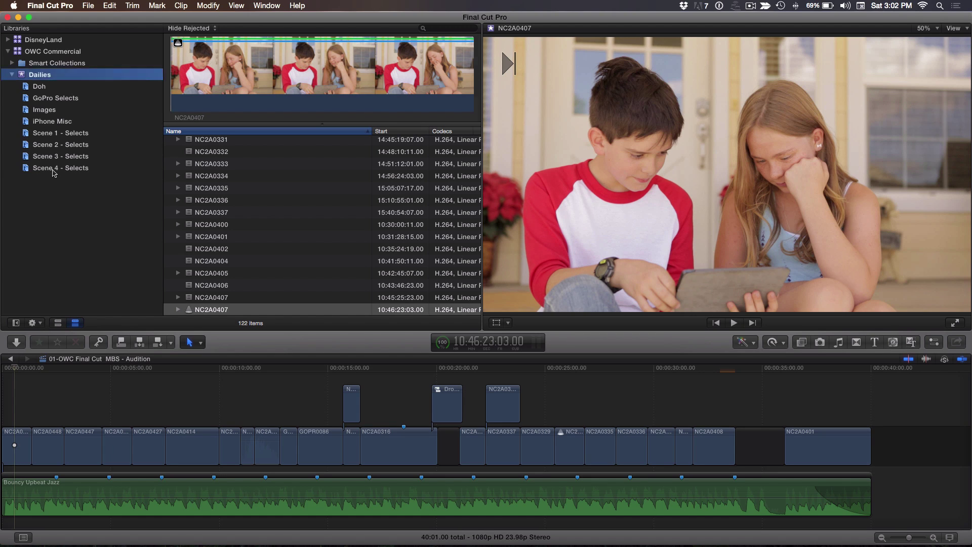
left_click(54, 168)
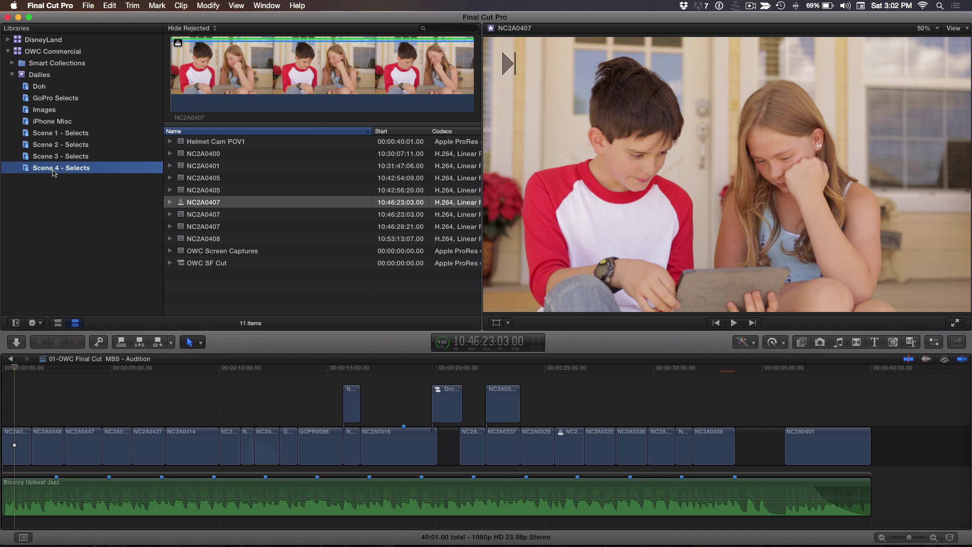
left_click(277, 110)
Skim the audition's footage, select the next NC2A0407 take, and show the Color Board.
key("space")
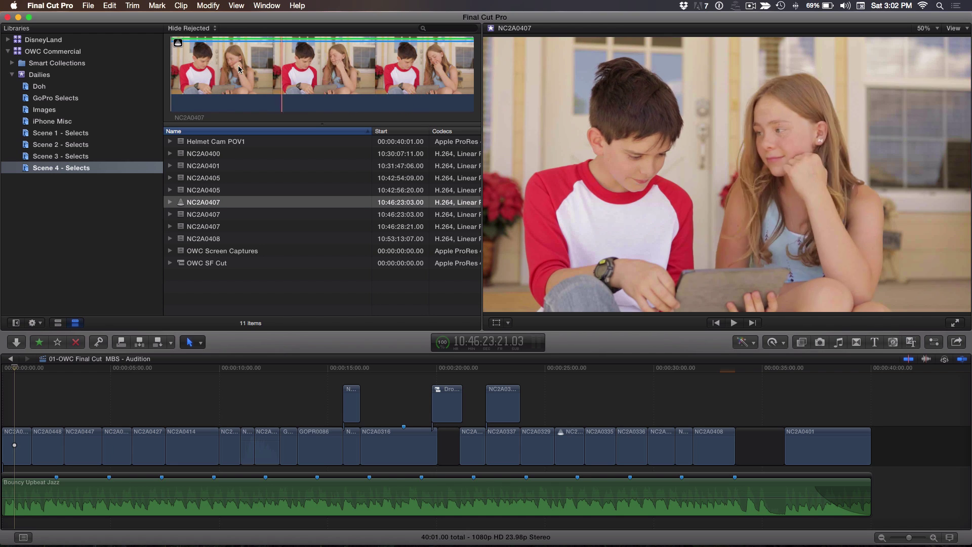
left_click(218, 55)
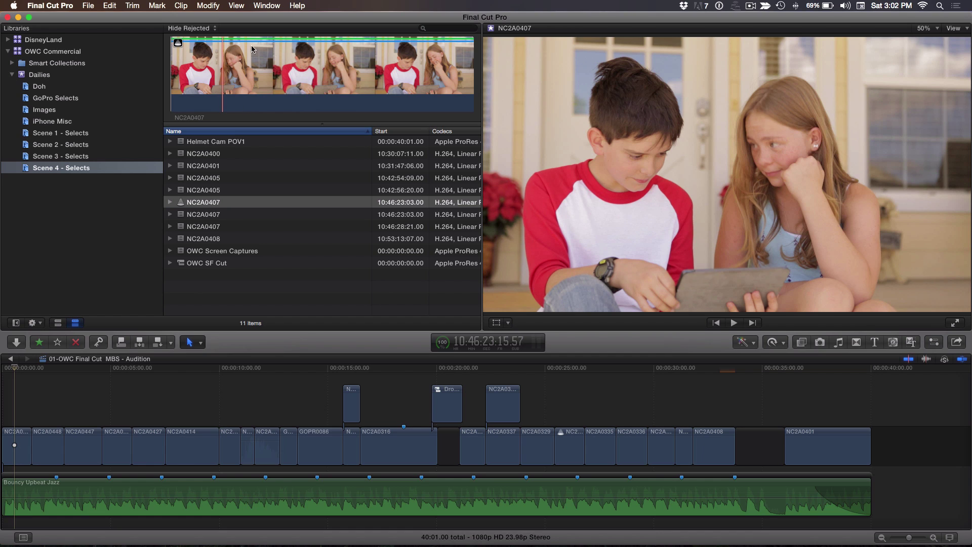
left_click_drag(251, 45, 243, 77)
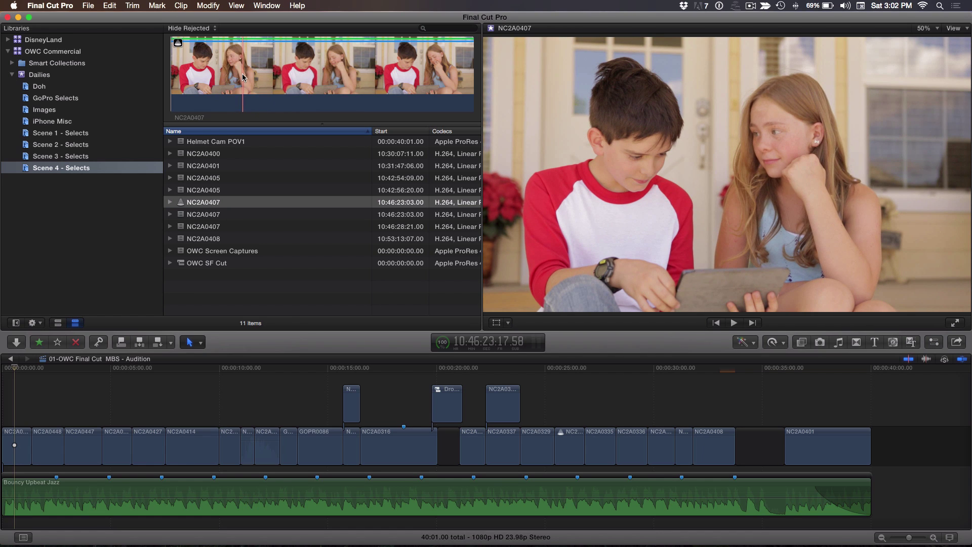
left_click(280, 77)
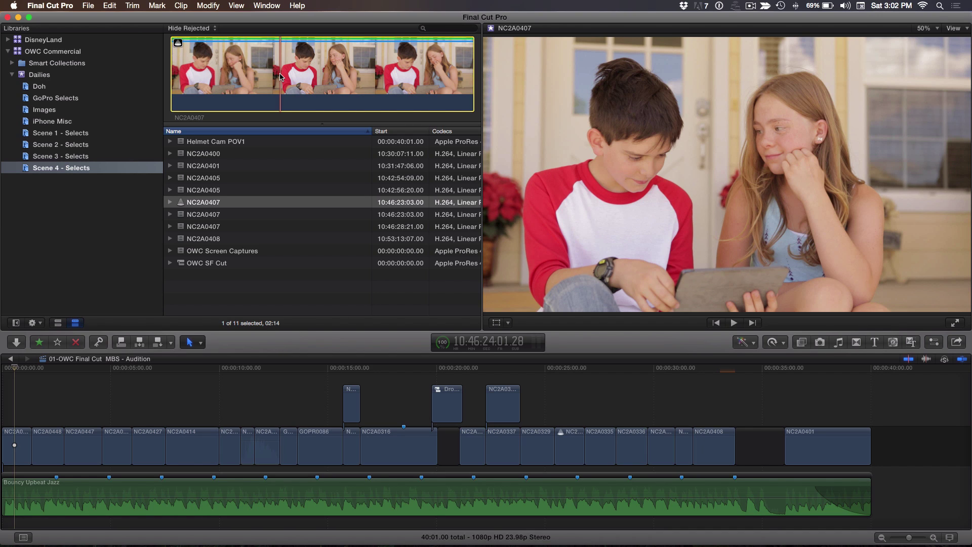
left_click(201, 216)
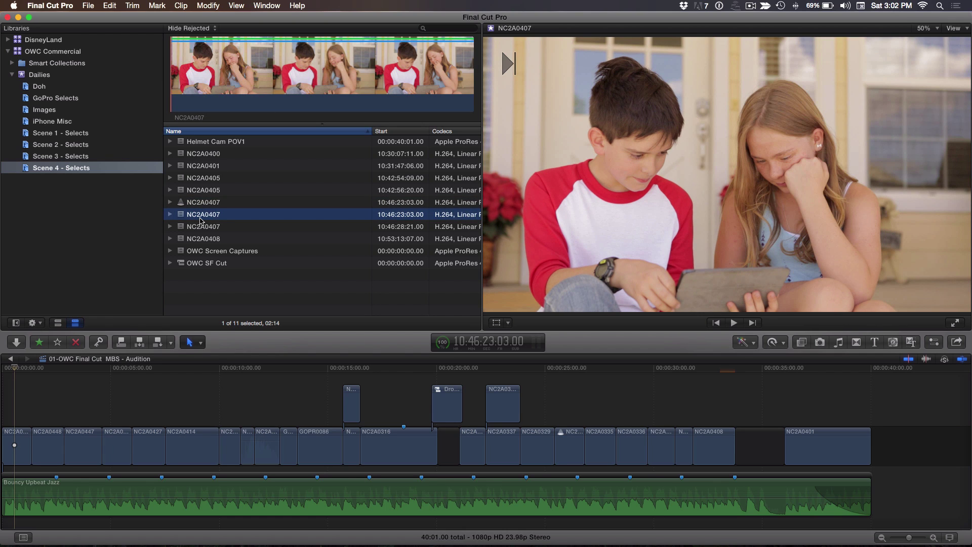
key("super+6")
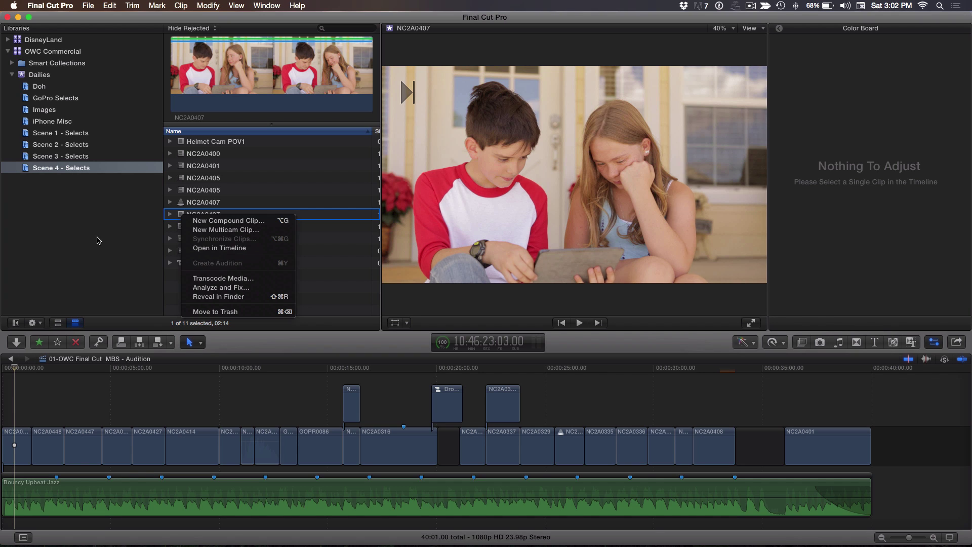
left_click(96, 241)
Load the NC2A0407 audition into the Color Board and open its Presets list.
left_click(206, 203)
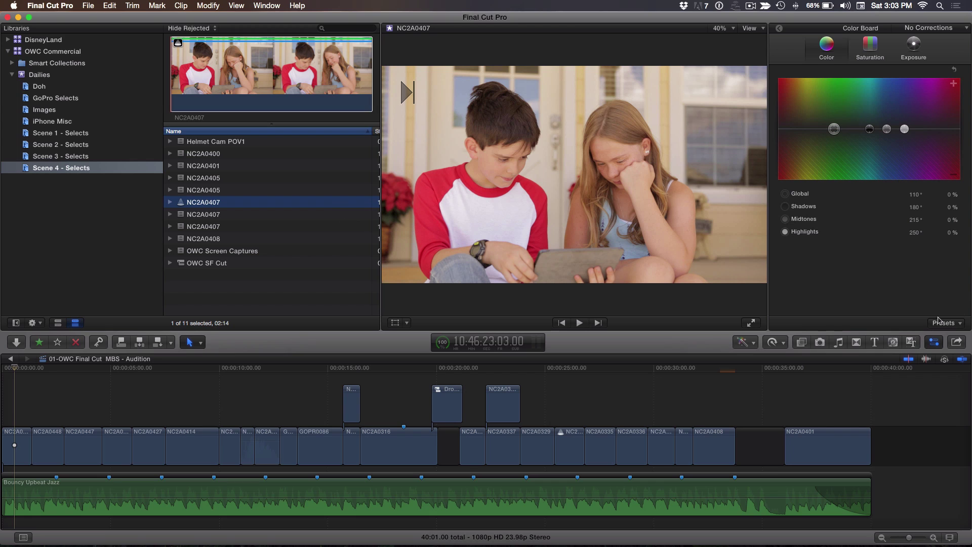
left_click(947, 326)
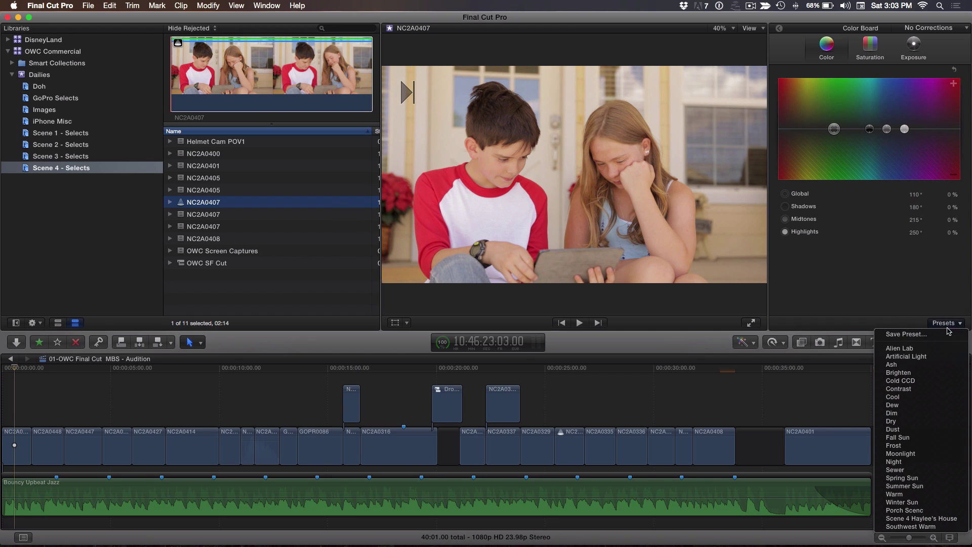
Apply the Scene 4 Haylee's House preset and park the playhead at the gap before NC2A0401.
left_click(942, 519)
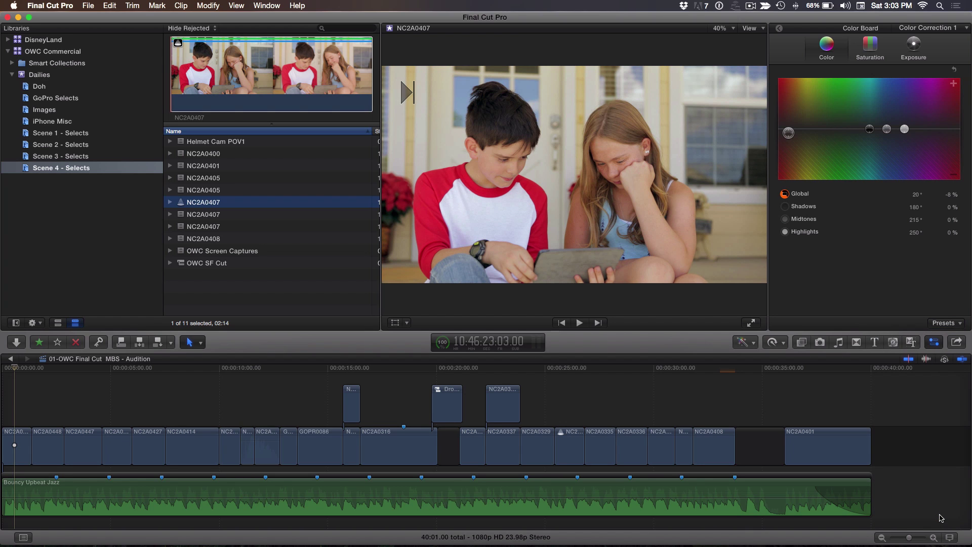
left_click(937, 520)
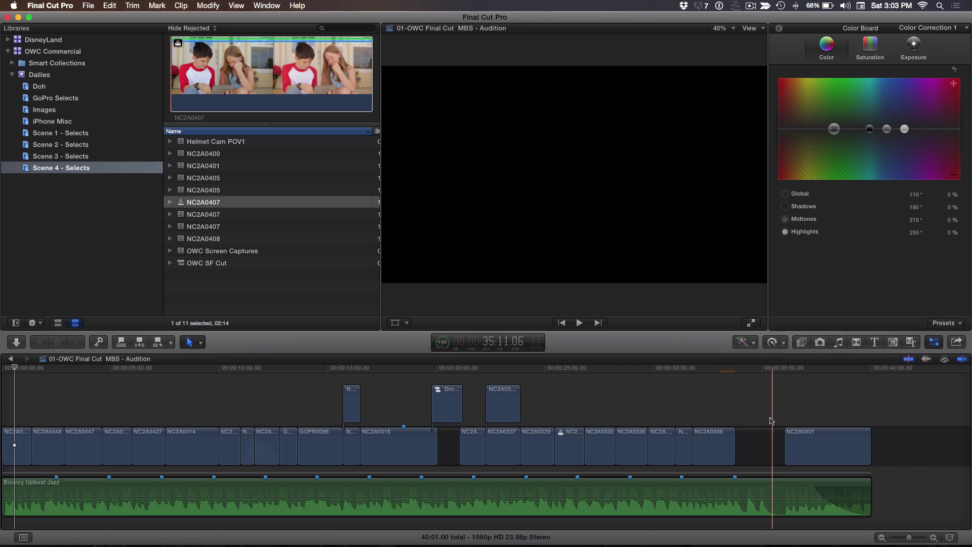
left_click(758, 453)
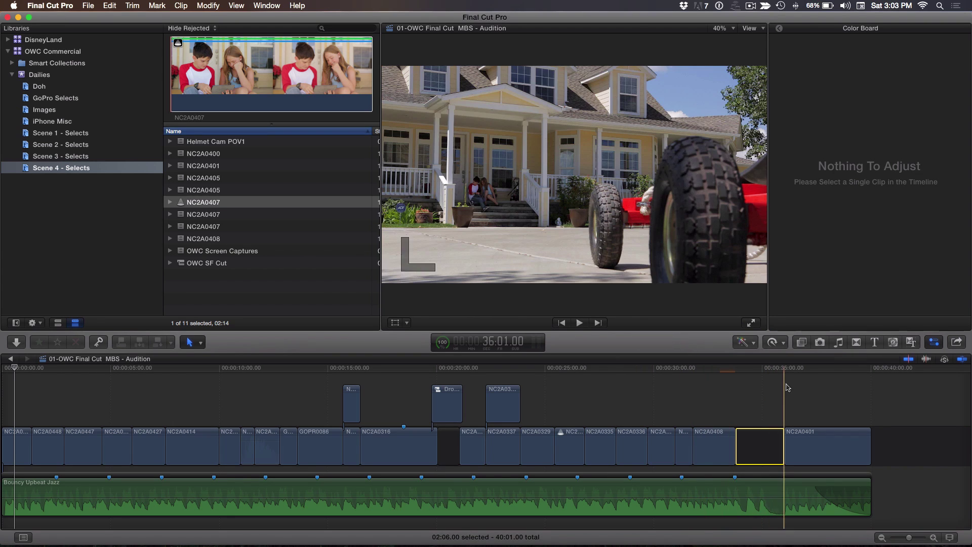
left_click(776, 385)
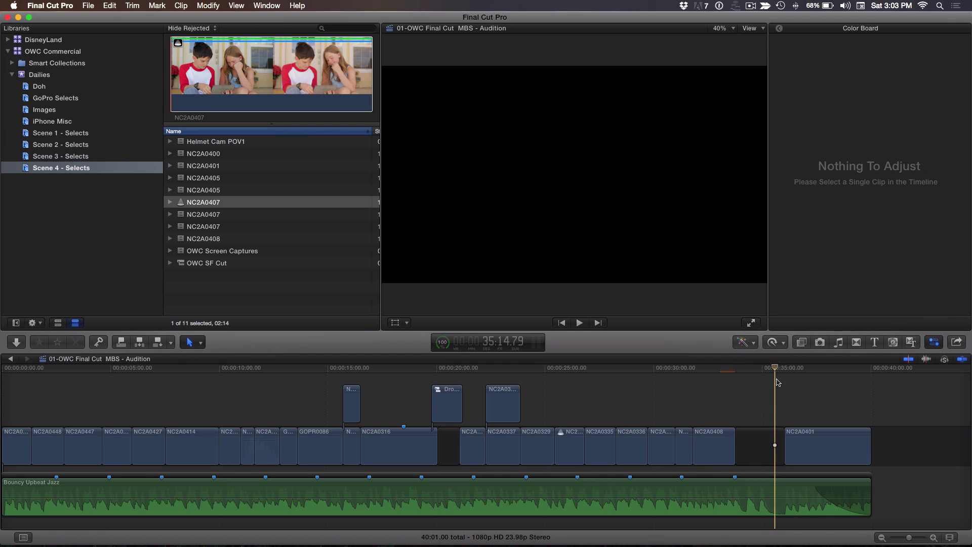
key("Up")
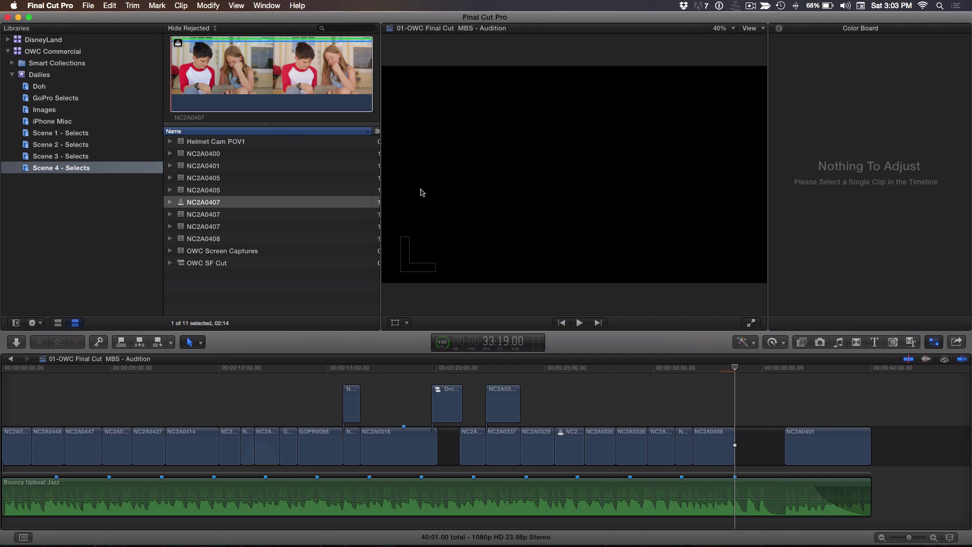
Connect the NC2A0407 audition over the gap at the playhead and play back the edit.
left_click(241, 202)
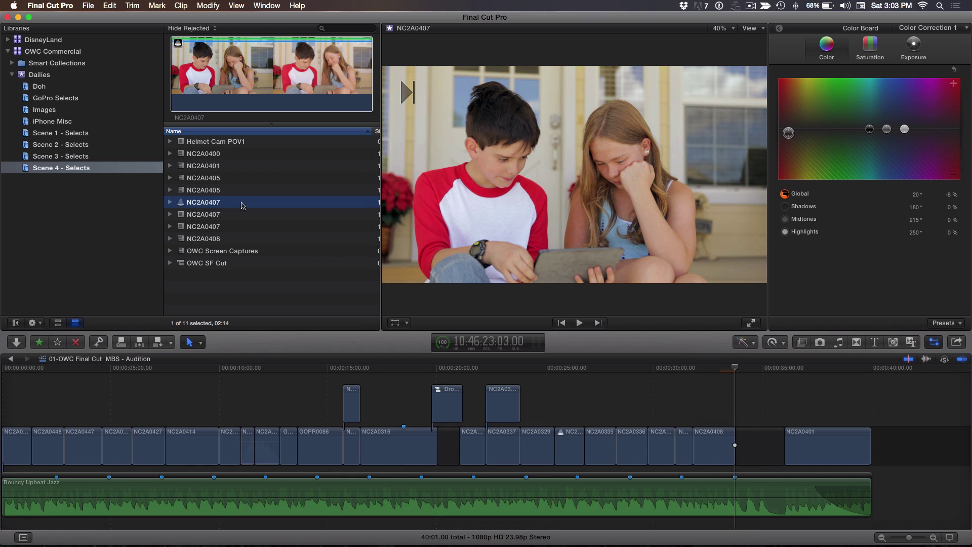
key("q")
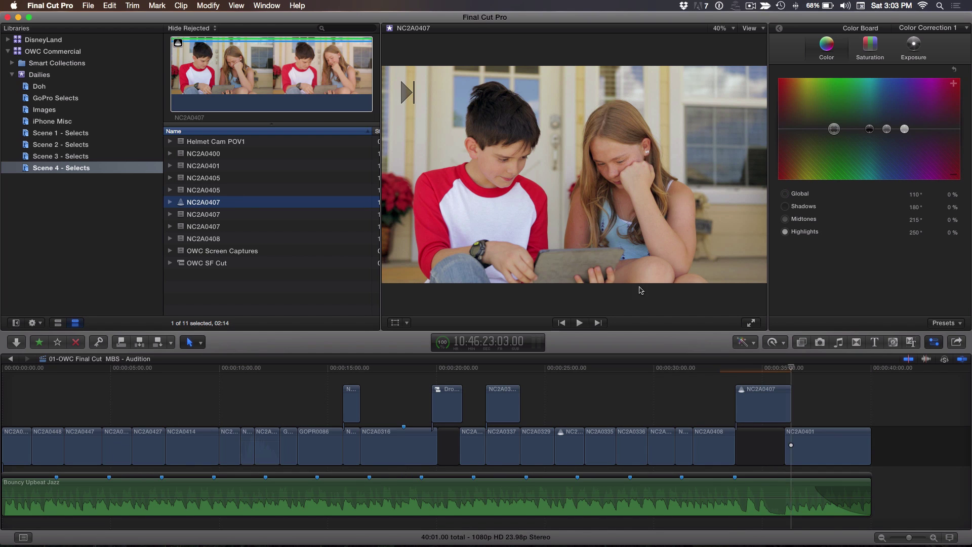
left_click(790, 364)
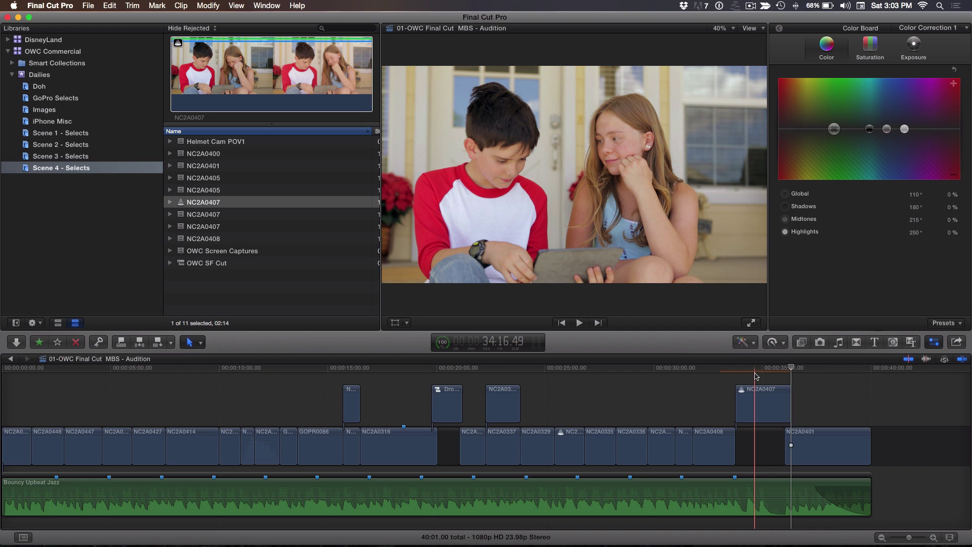
left_click(756, 375)
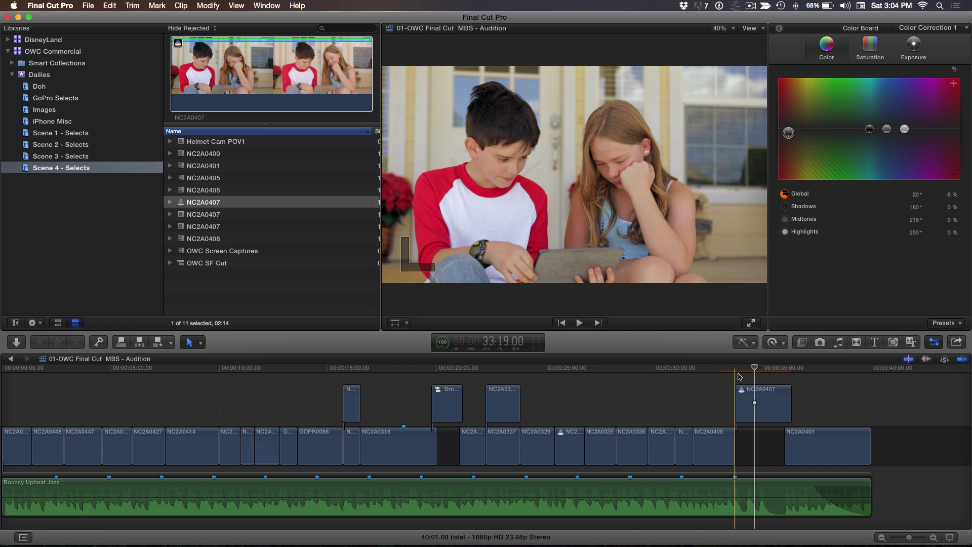
left_click(716, 374)
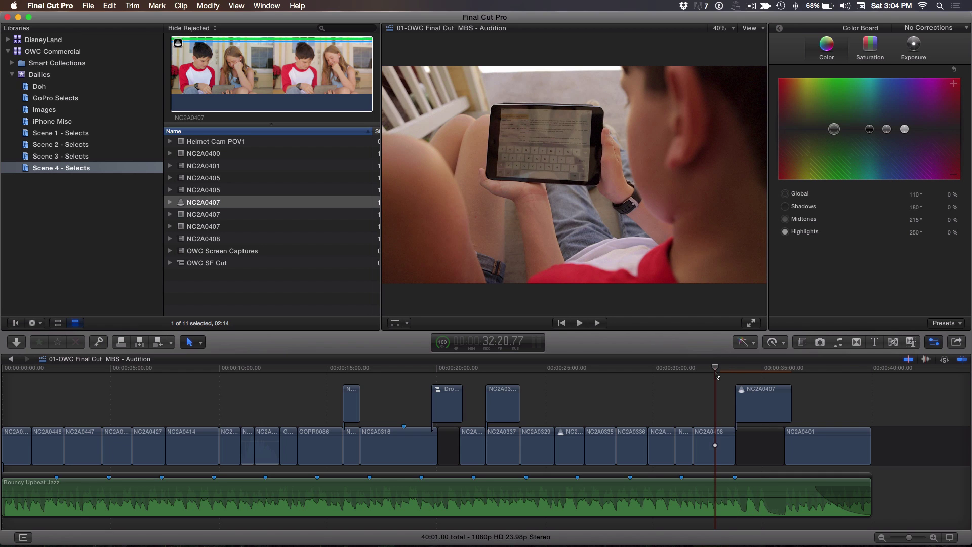
key("space")
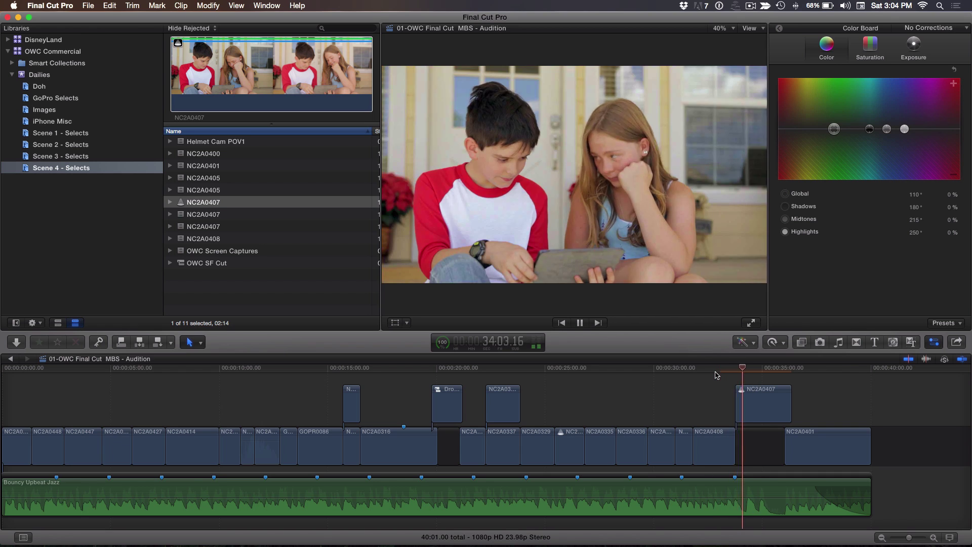
Cycle through the audition picks and settle on the longer take of the girl looking down.
key("space")
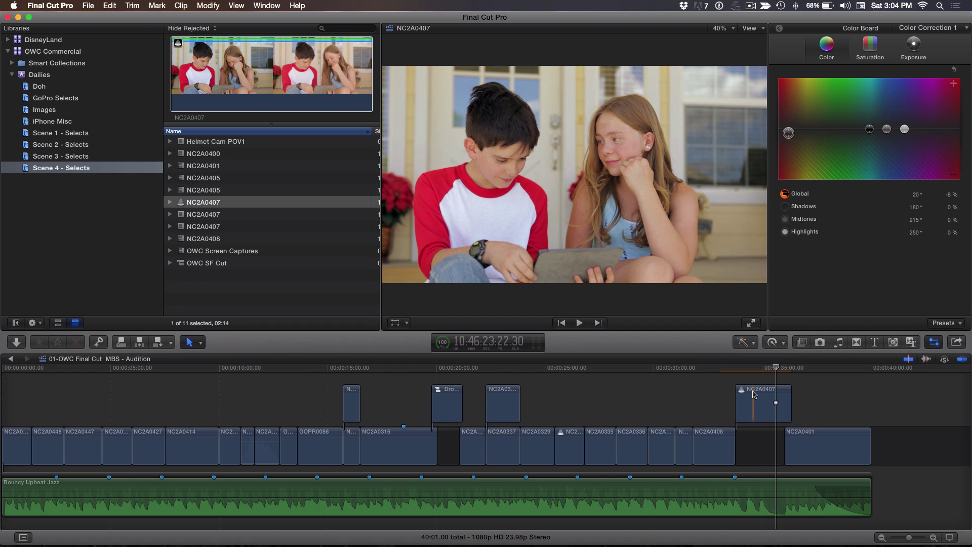
key("ctrl+Right")
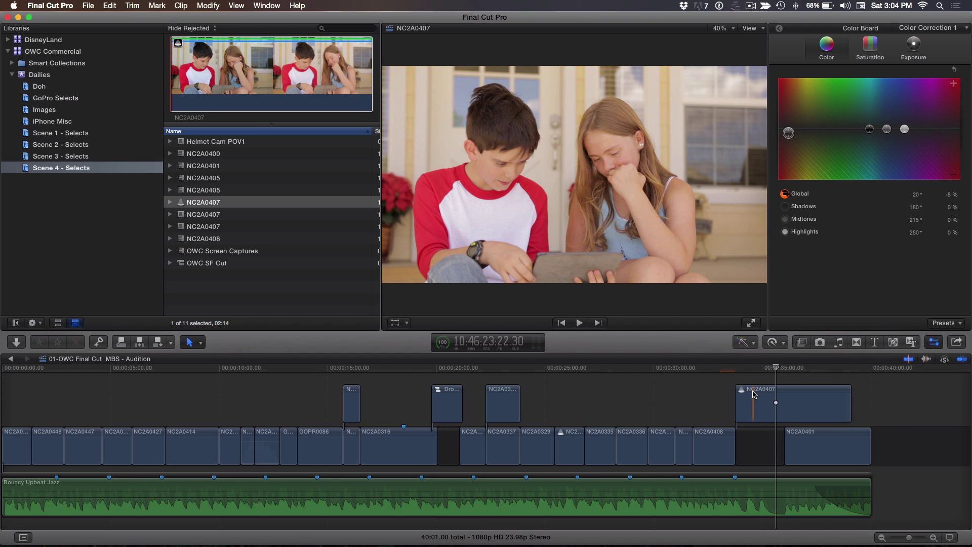
key("ctrl+Right")
key("ctrl+Left")
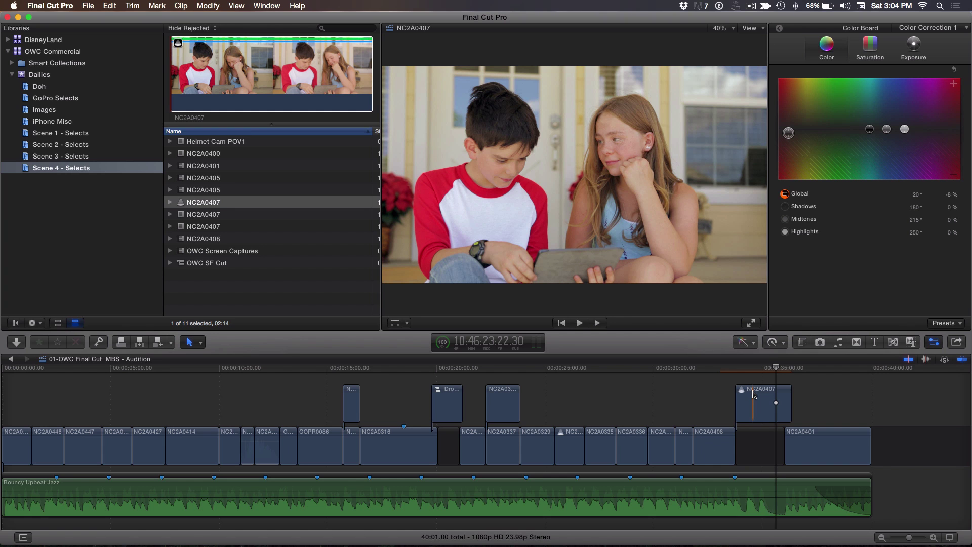
key("ctrl+Right")
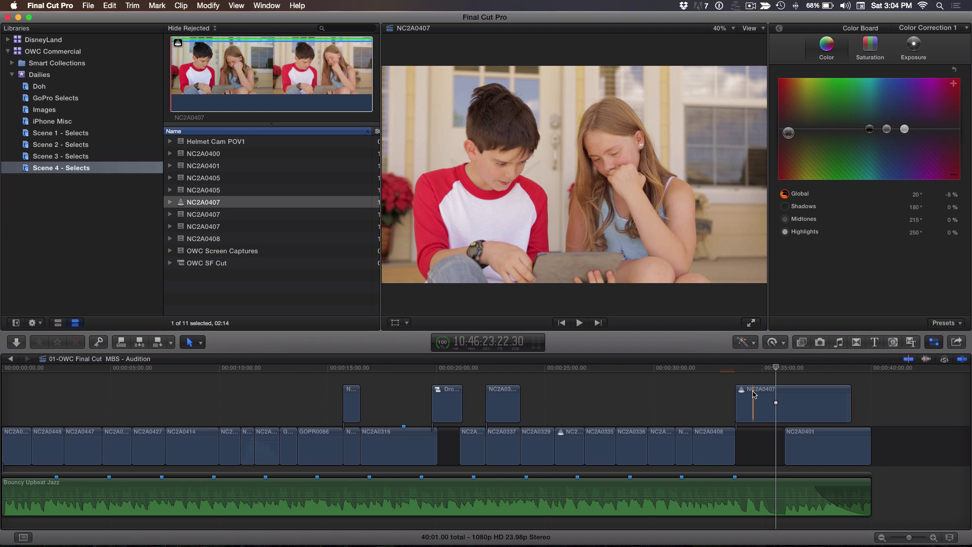
key("ctrl+Left")
key("ctrl+Right")
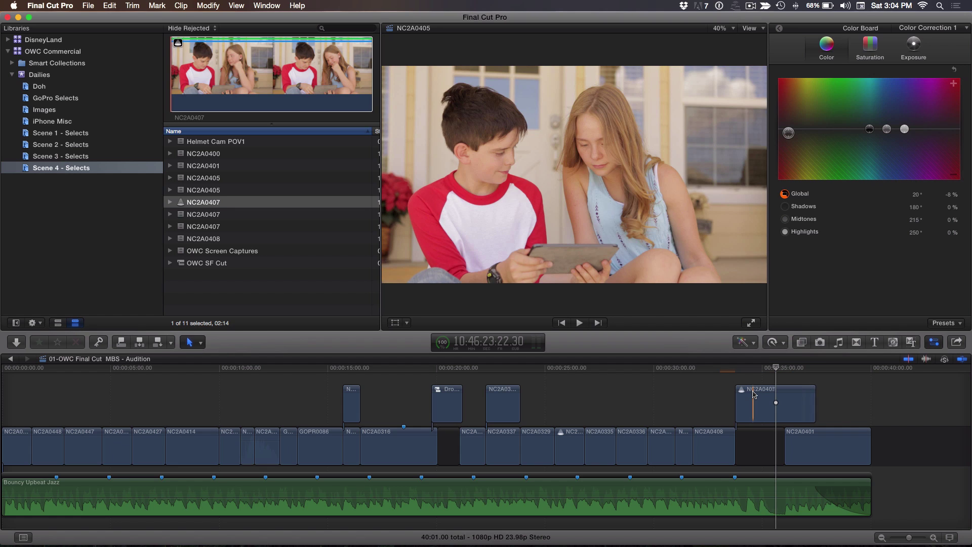
key("ctrl+Left")
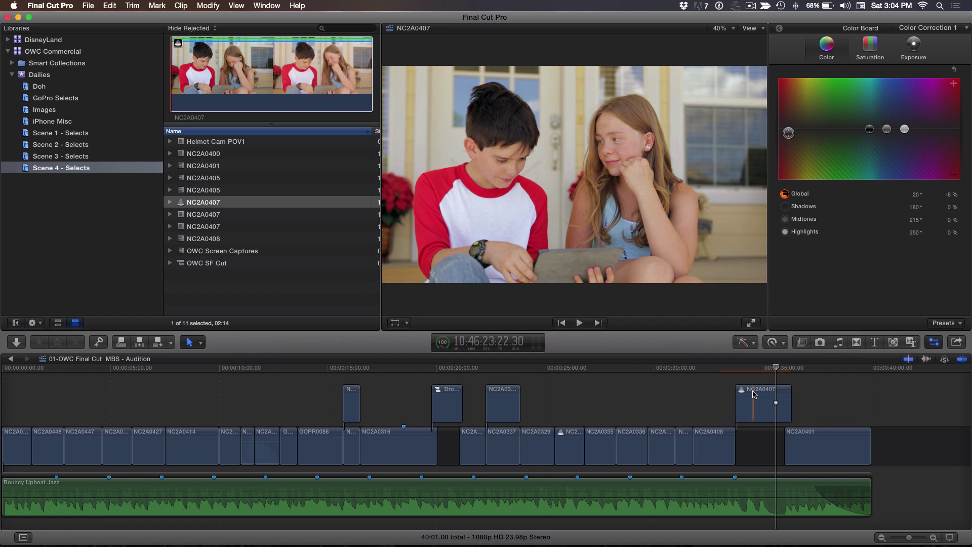
key("ctrl+Right")
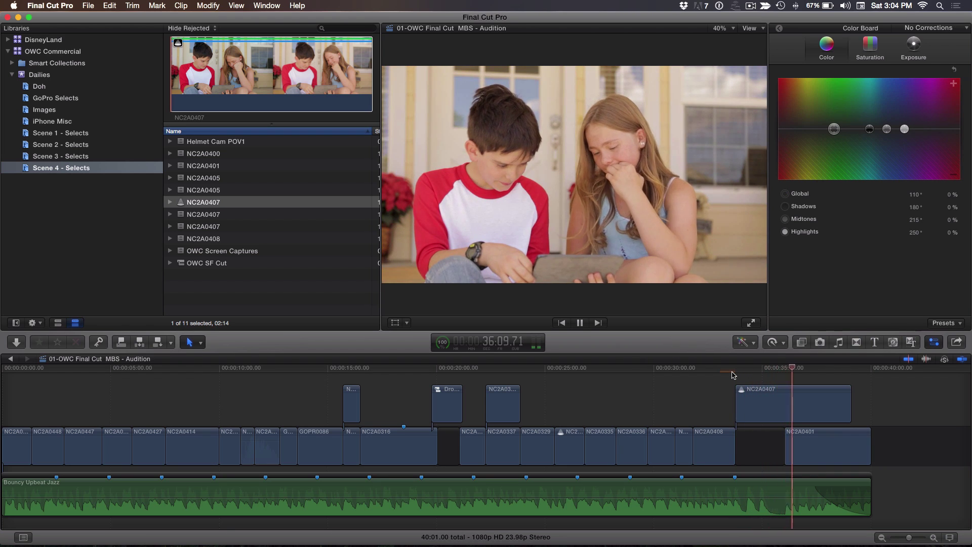
key("space")
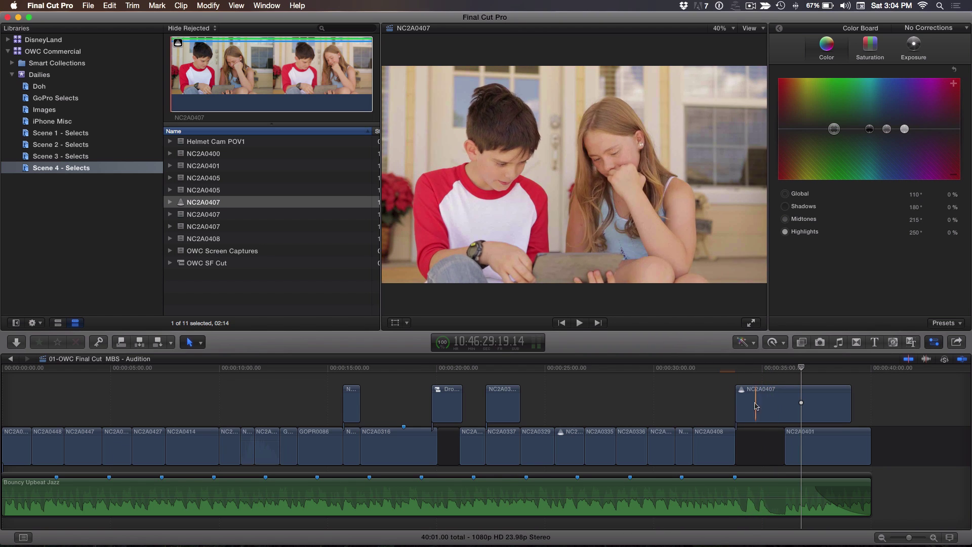
left_click(761, 370)
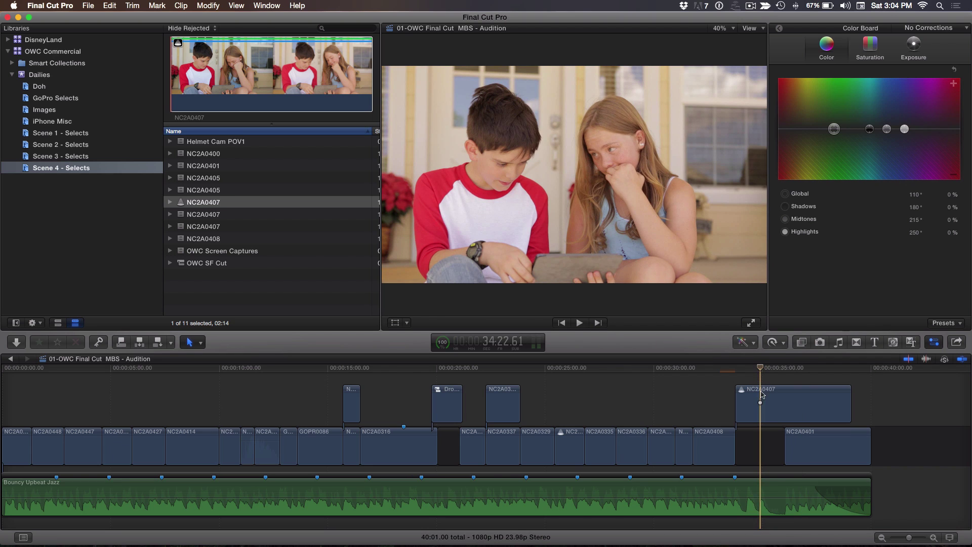
Move the audition clip below the storyline, 16 frames earlier, overlapping NC2A0408's end.
left_click(777, 396)
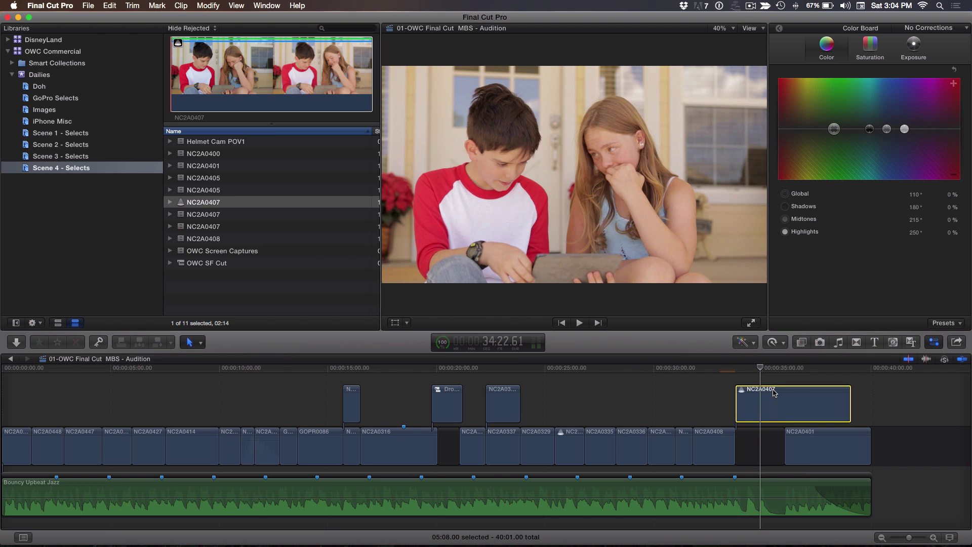
left_click_drag(775, 392, 774, 467)
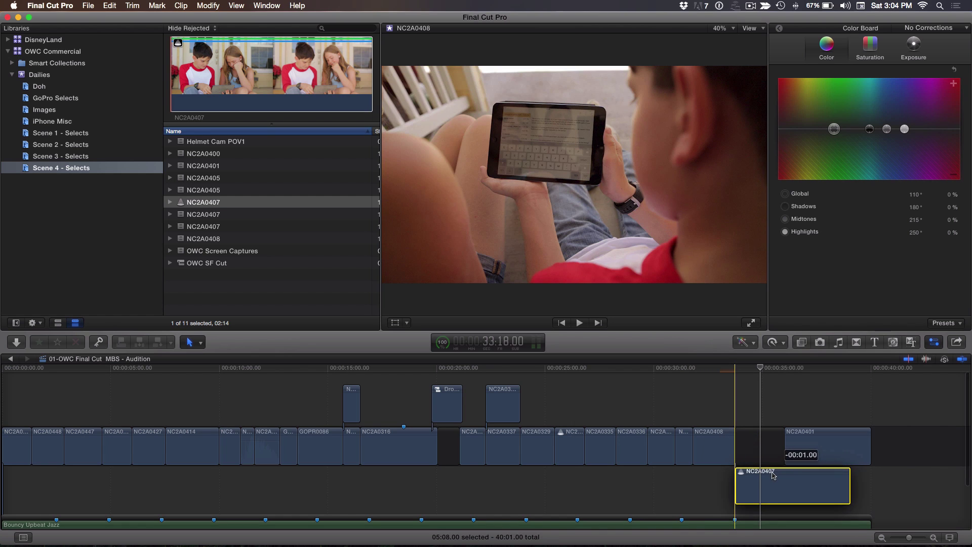
left_click_drag(774, 467, 771, 484)
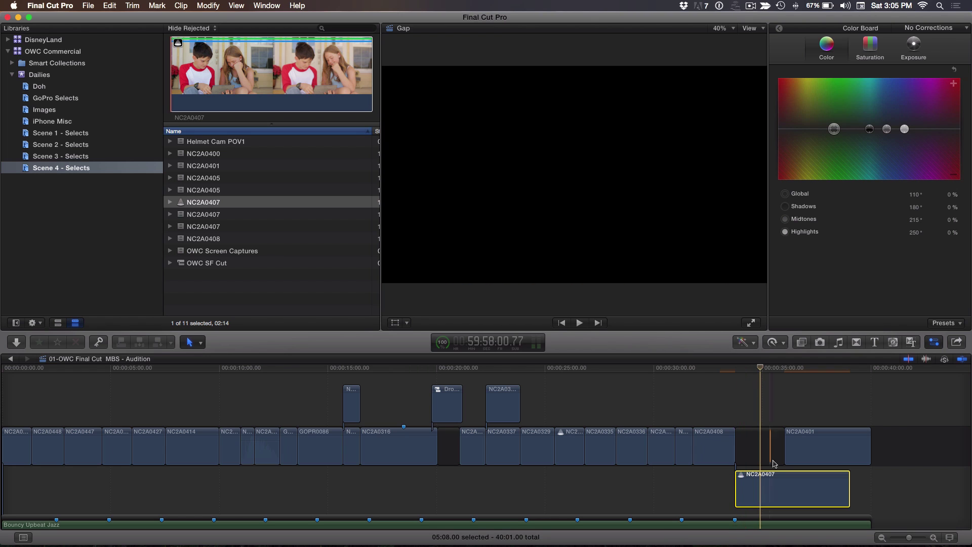
left_click_drag(787, 489, 778, 488)
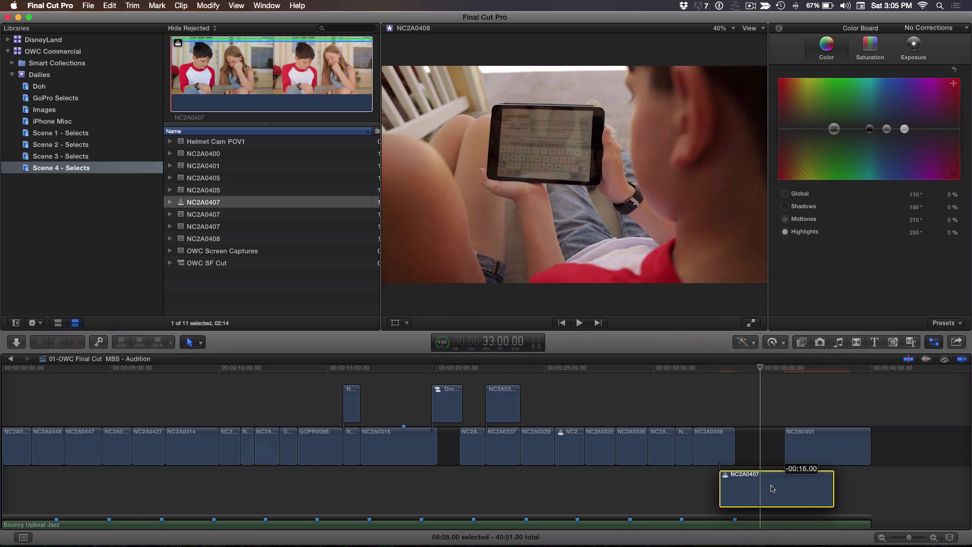
left_click_drag(778, 488, 773, 473)
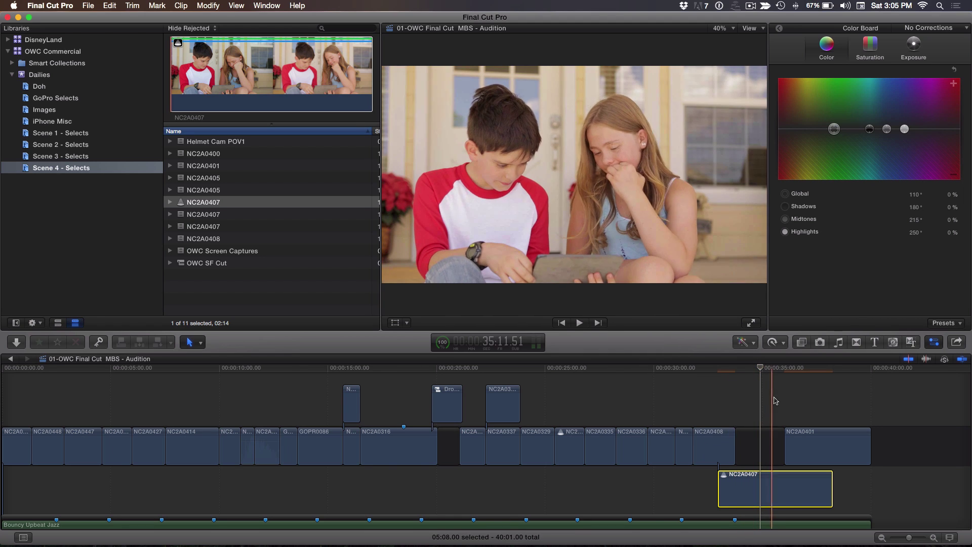
key("l")
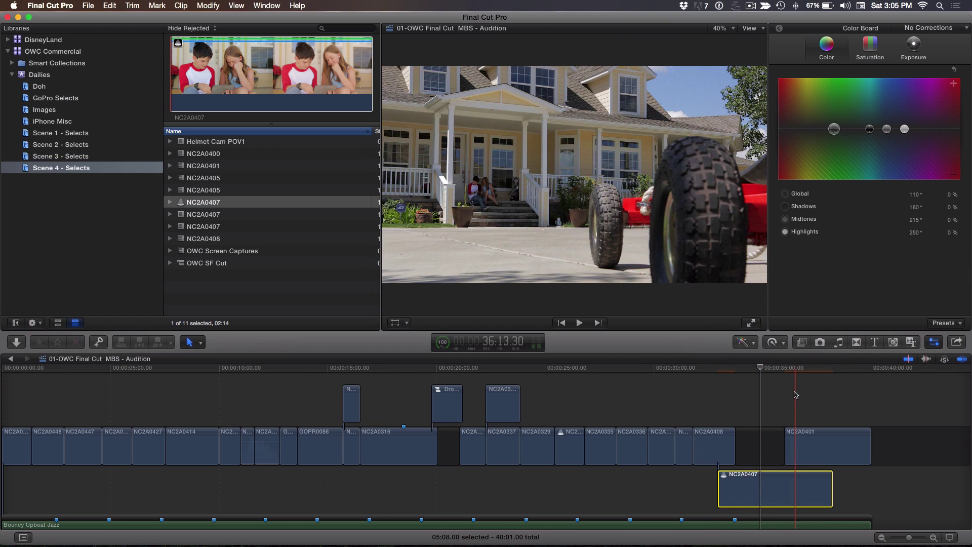
key("l")
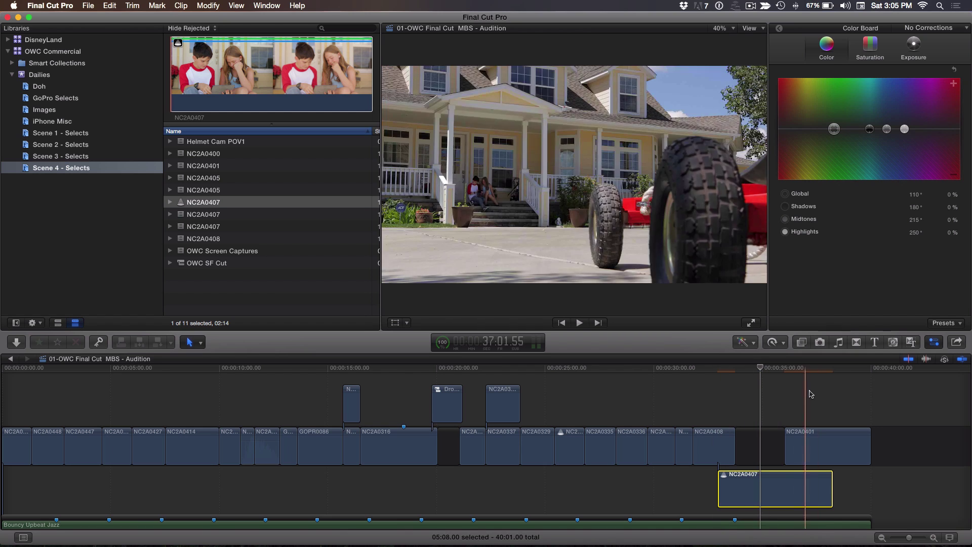
left_click(709, 398)
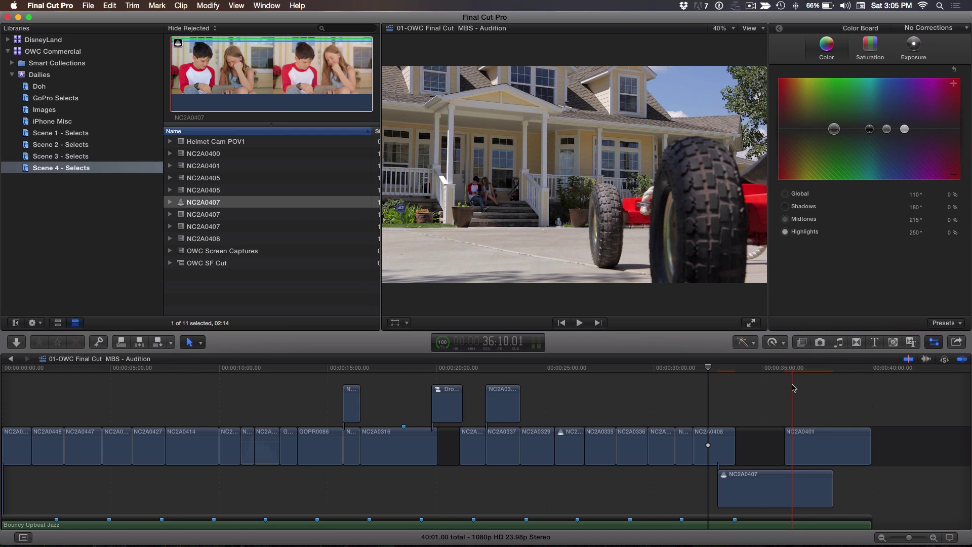
left_click(757, 383)
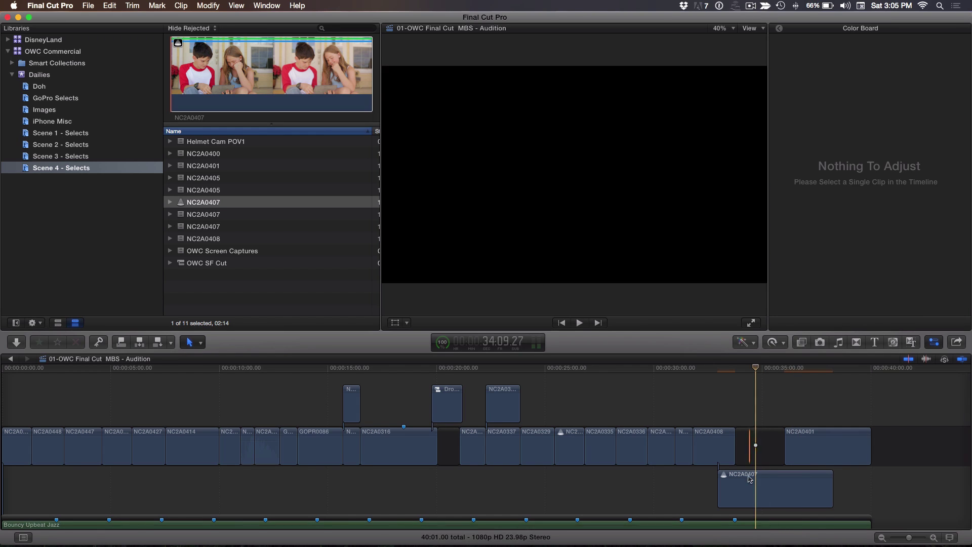
left_click(751, 496)
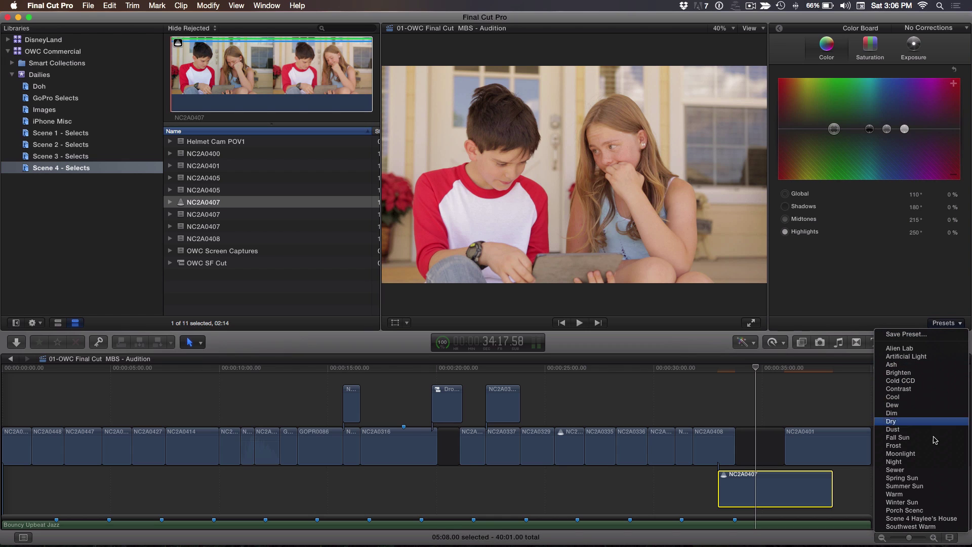
Apply the Scene 4 house colour preset to the lower audition clip and play it back.
left_click(932, 519)
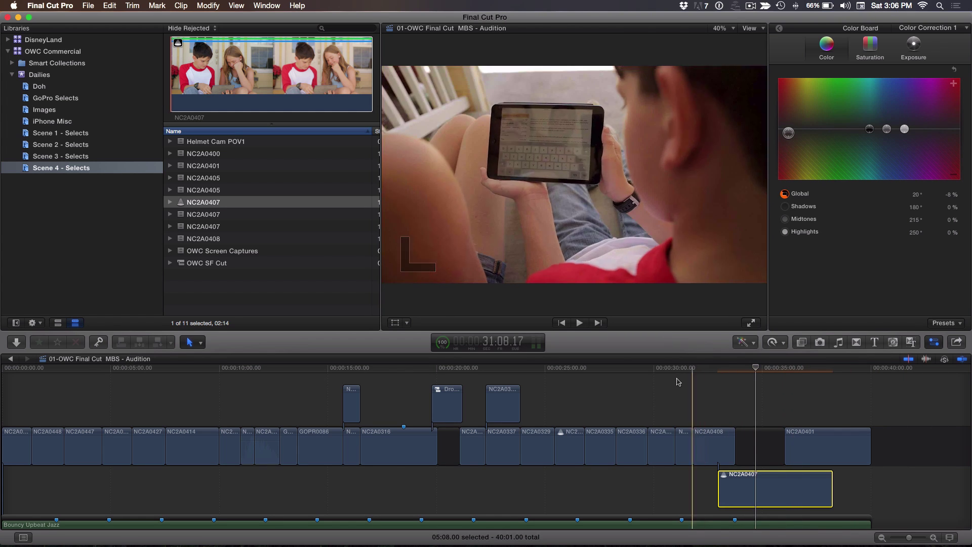
key("space")
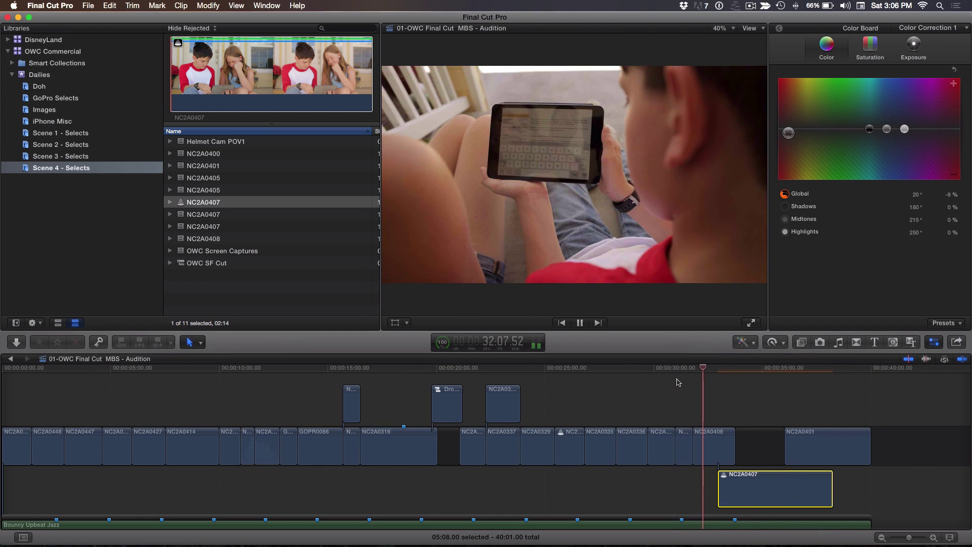